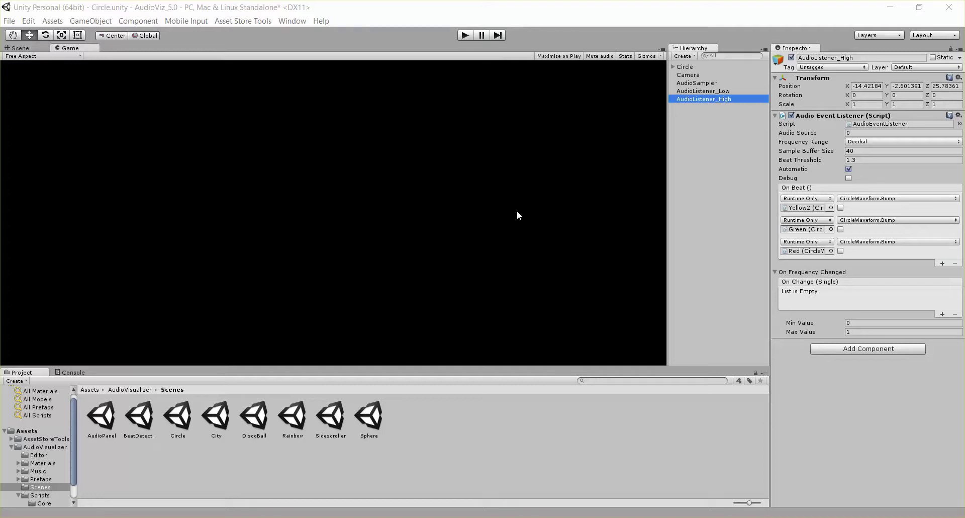
Open the Circle scene from AudioVisualizer > Scenes and choose Don't Save for the modified scene.
click(50, 445)
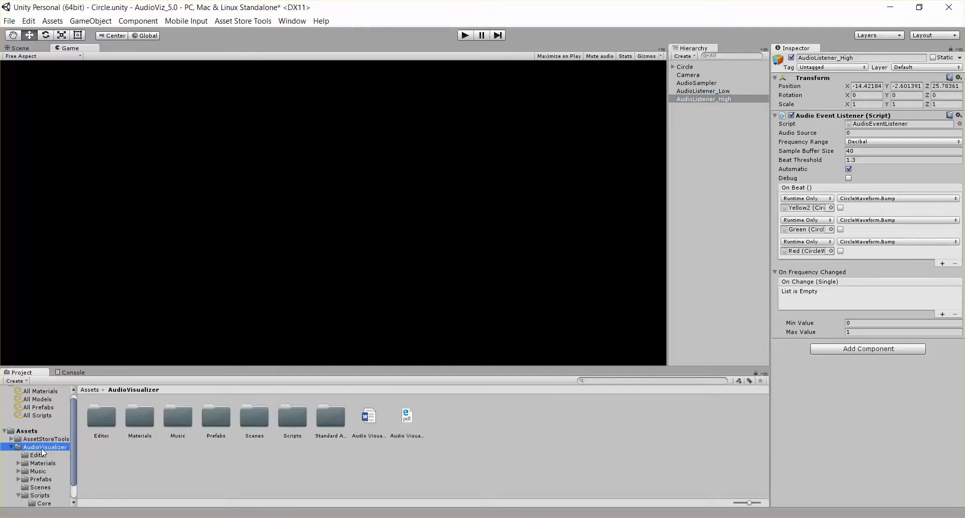
double_click(250, 422)
double_click(188, 422)
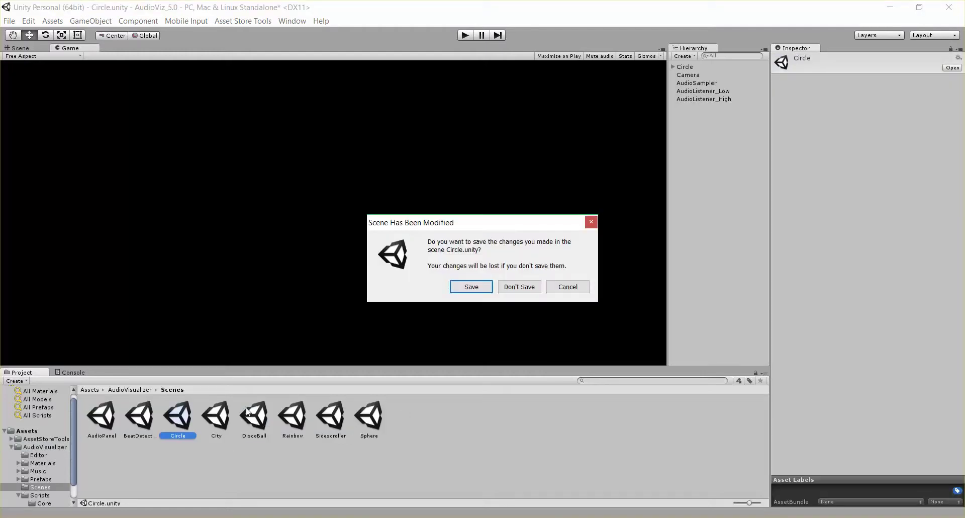
click(514, 288)
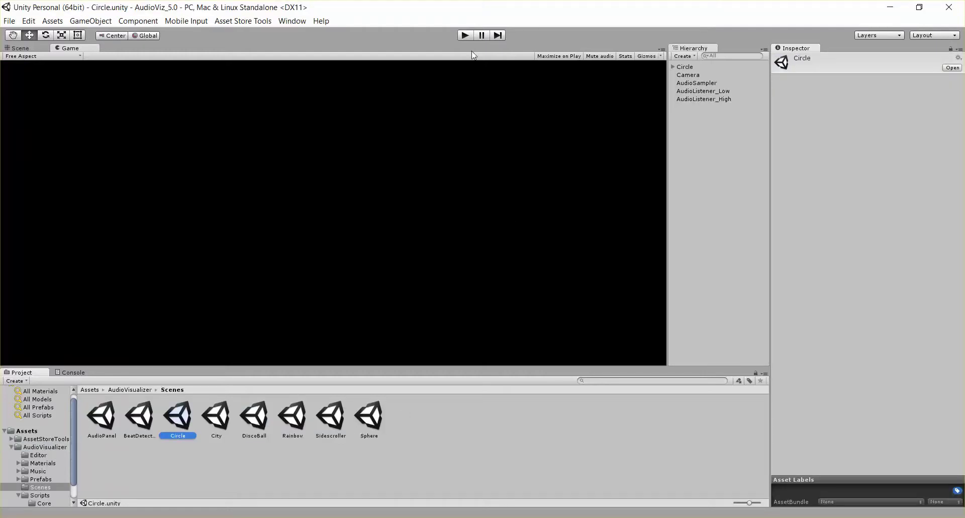
click(463, 38)
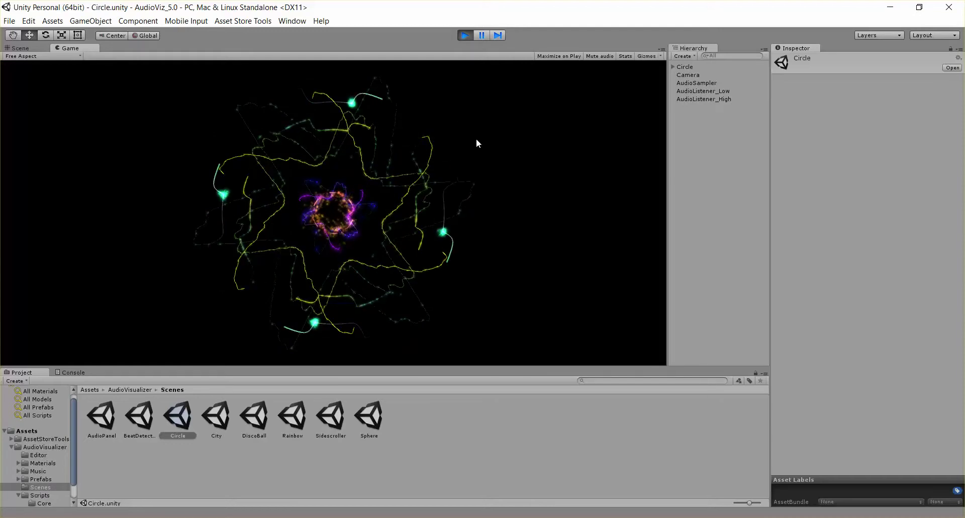
click(465, 35)
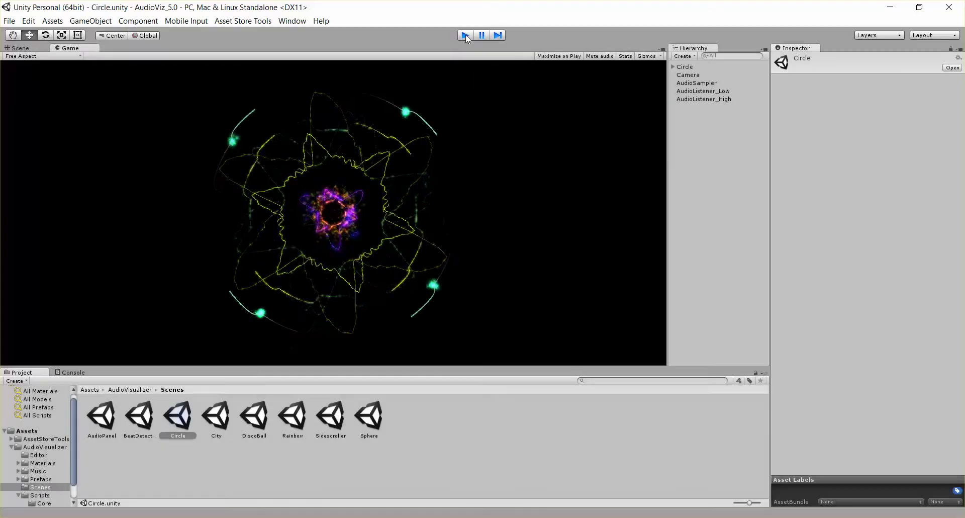
Expand Circle and inspect the Purple and YellowInside circles' waveform settings.
click(696, 67)
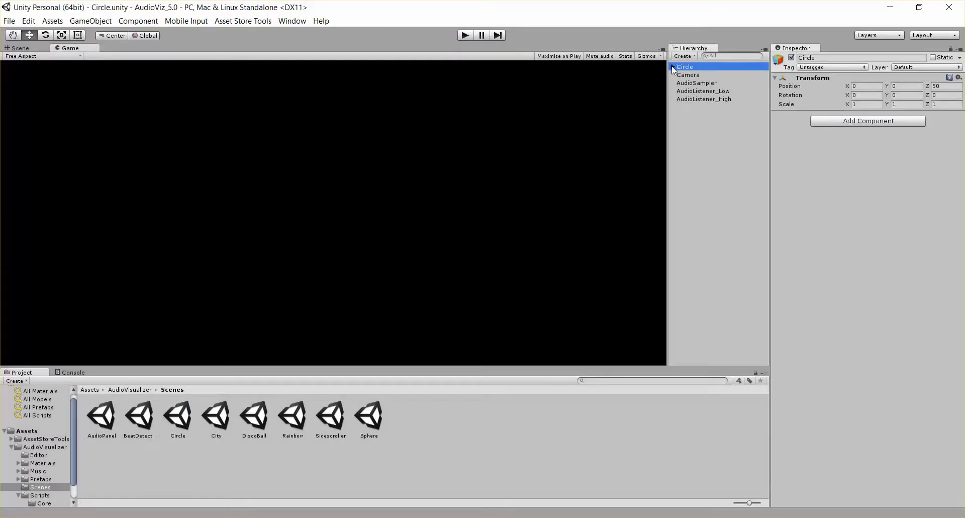
click(673, 67)
click(687, 75)
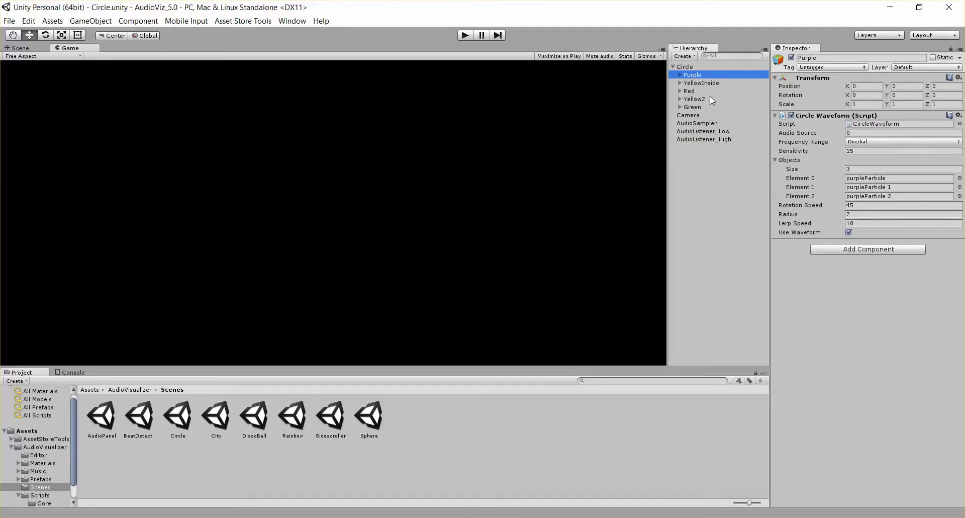
click(700, 83)
Step through the Red, Yellow2 and Green circles, then expand Purple to show its three particles.
key(Down)
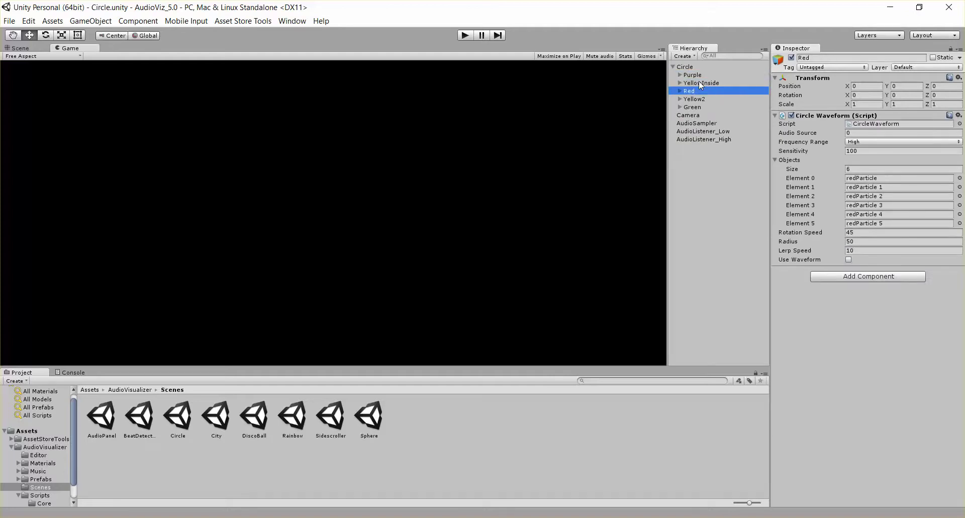
key(Down)
key(Down)
key(Up)
key(Up)
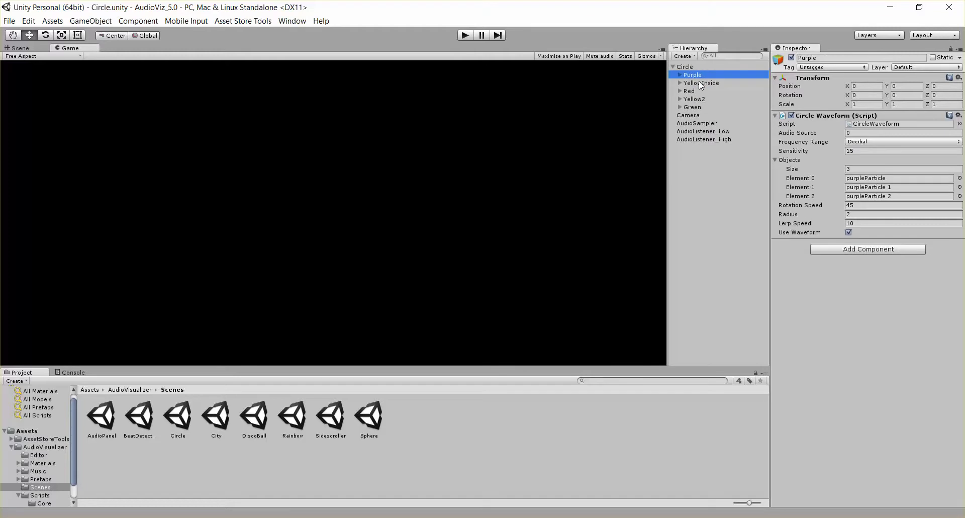
key(Up)
key(Down)
key(Down)
key(Down)
key(Up)
key(Up)
key(Up)
key(Up)
click(681, 74)
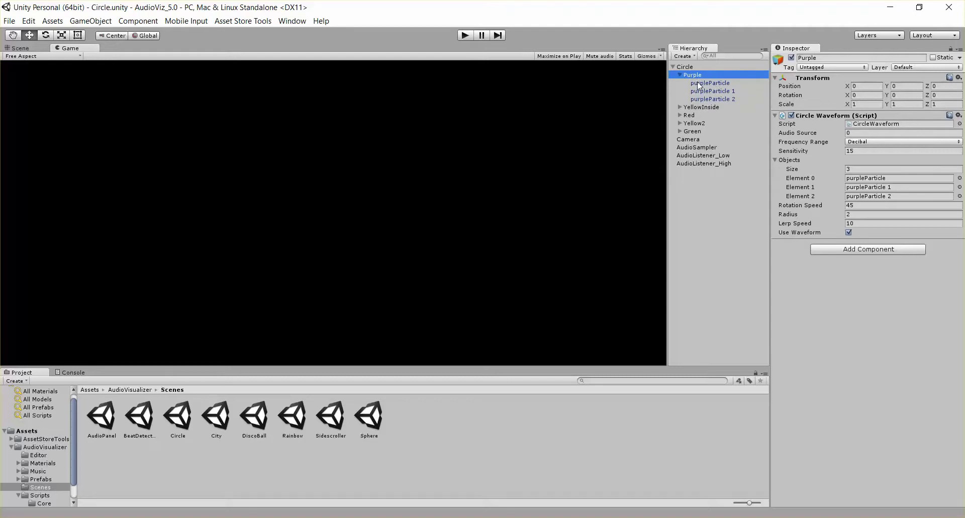
Drag the first purpleParticle up above the sphere in the Scene view to show its trail.
click(704, 82)
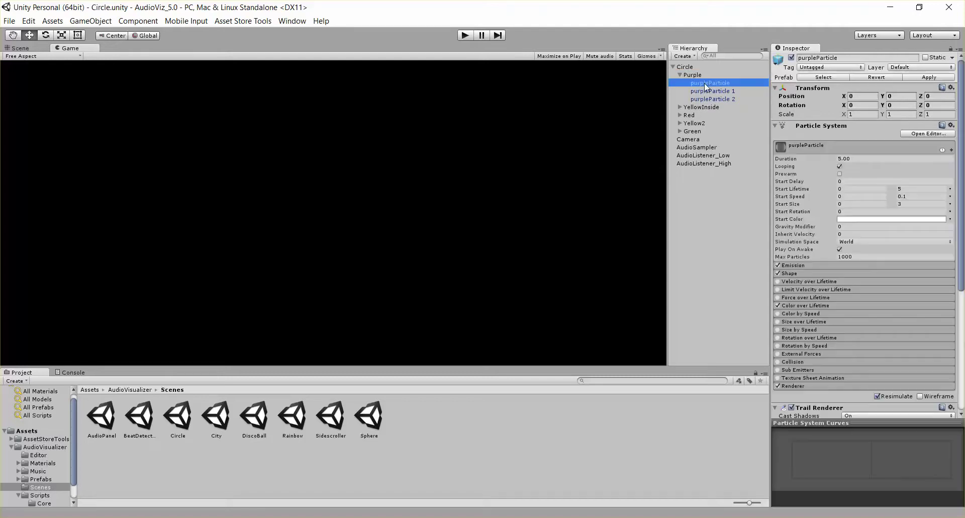
key(Down)
key(Down)
key(Up)
key(Up)
scroll(827, 259, down, 4)
click(20, 47)
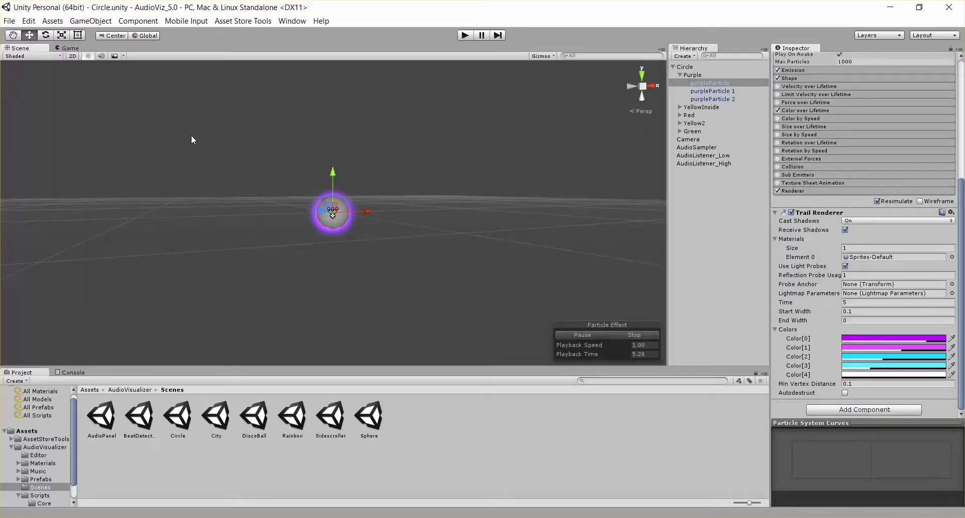
drag(341, 174, 448, 172)
scroll(415, 187, up, 3)
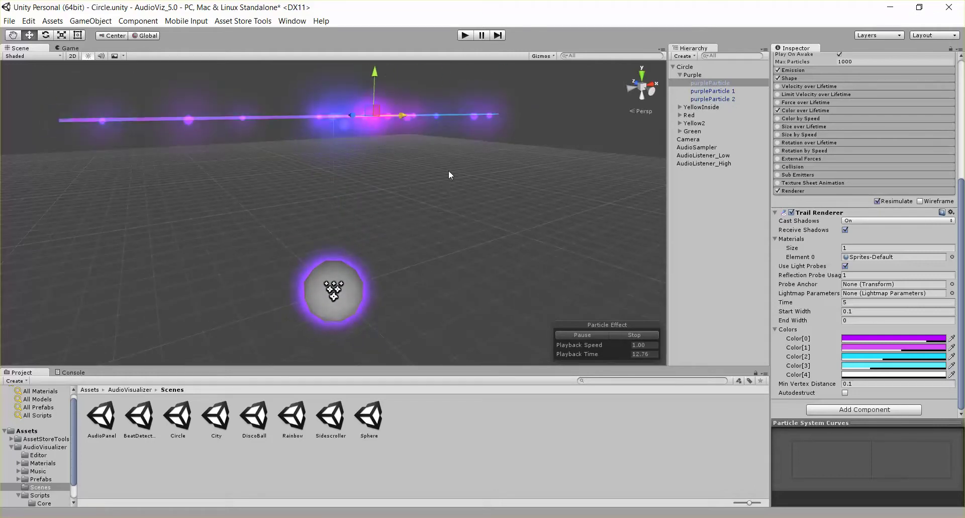
click(691, 74)
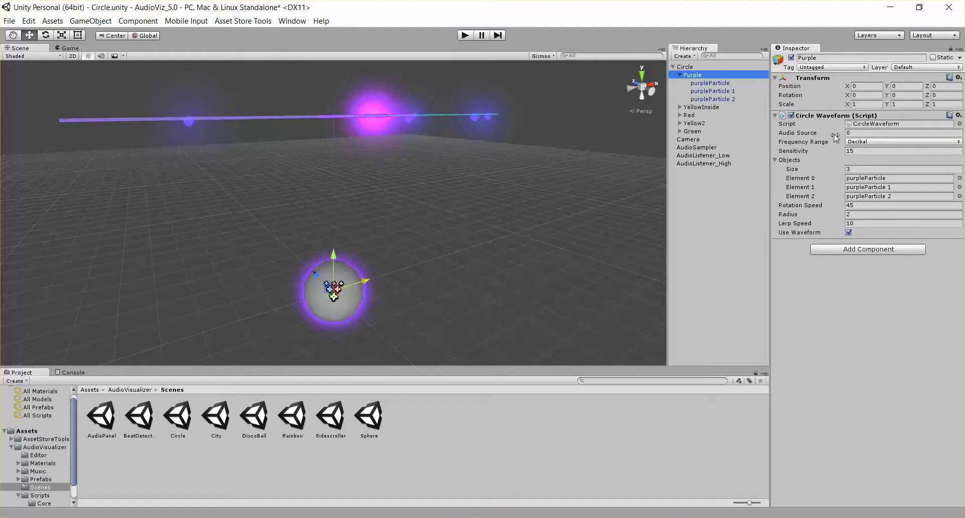
click(704, 147)
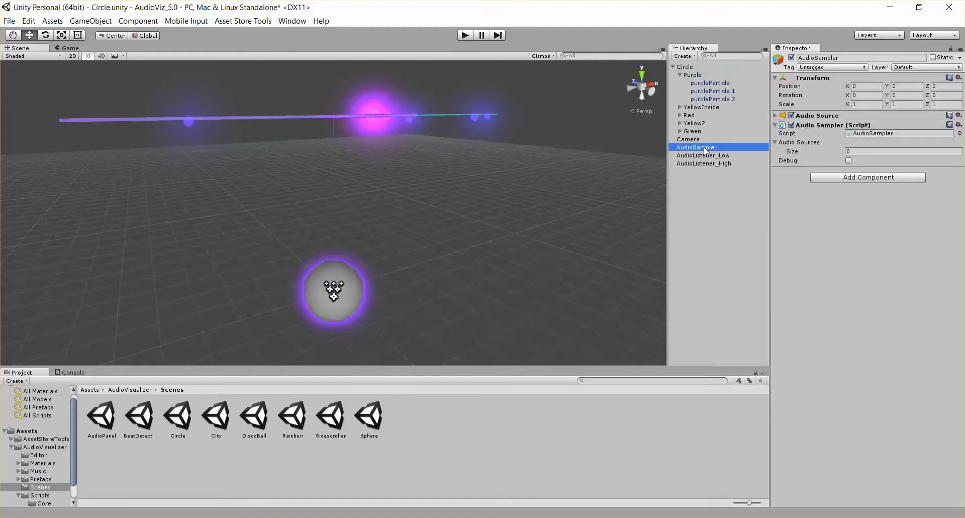
click(775, 115)
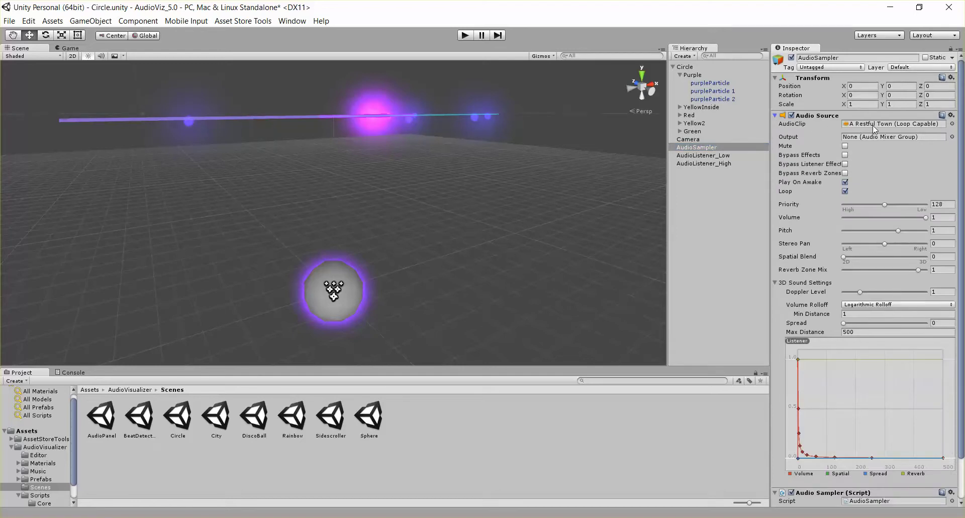
click(776, 117)
click(692, 74)
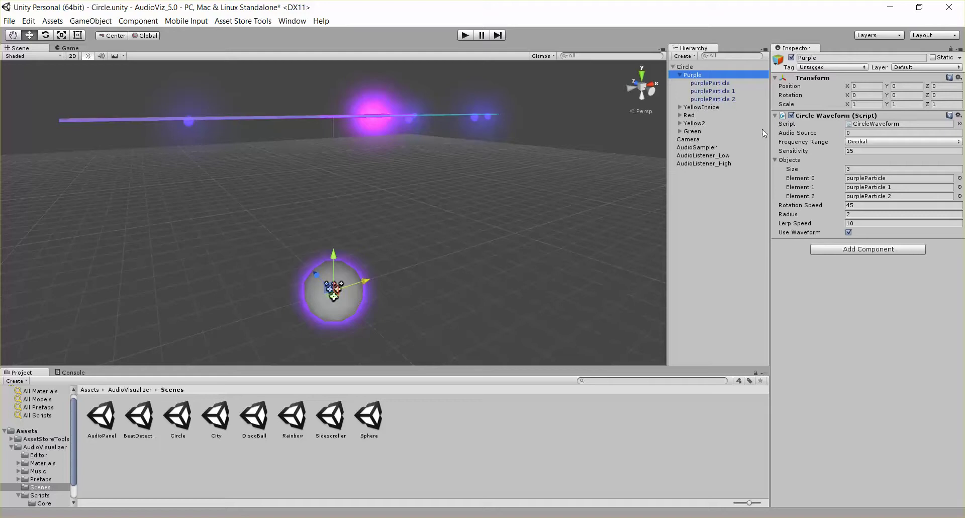
Leave the Purple circle's Frequency Range on Decibal and collapse its Objects list.
click(862, 144)
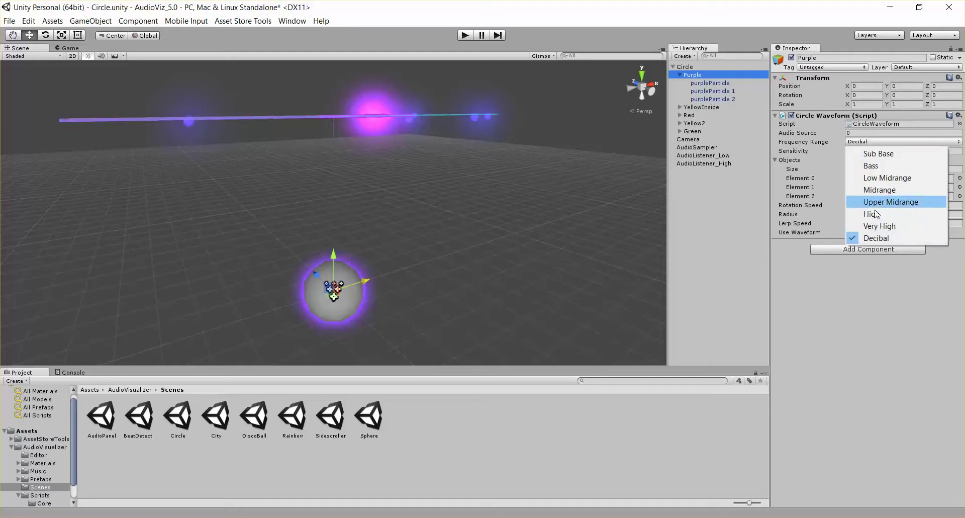
click(883, 241)
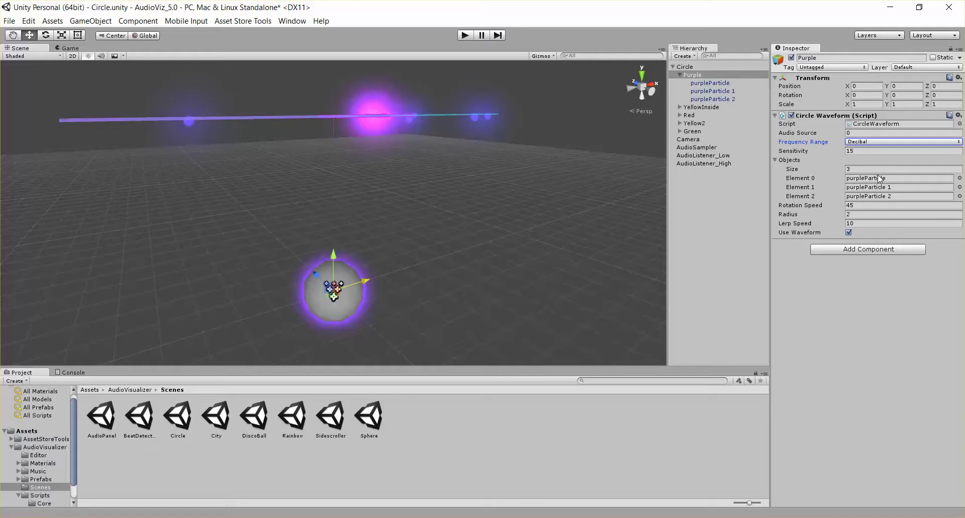
click(776, 160)
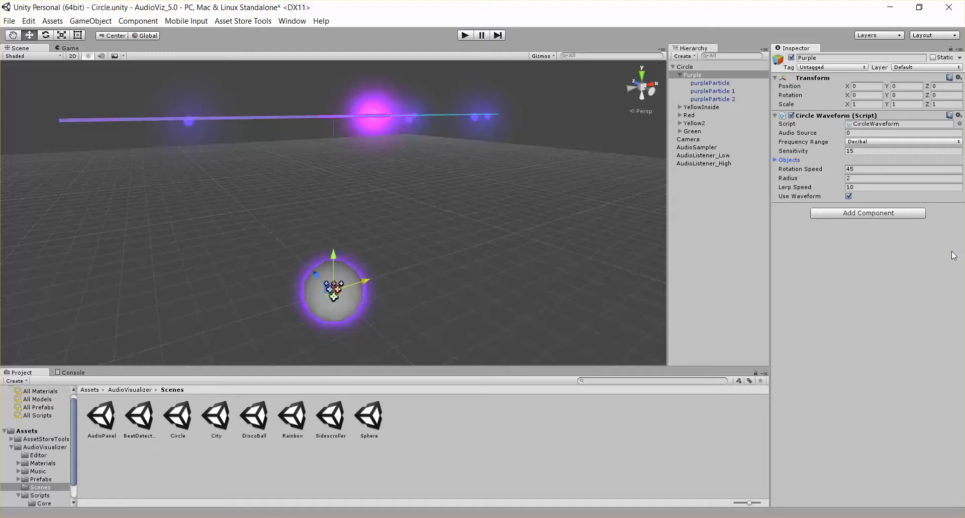
Turn off Use Waveform on Purple and play the scene, framing Purple in the Scene view.
click(849, 195)
click(848, 196)
click(465, 37)
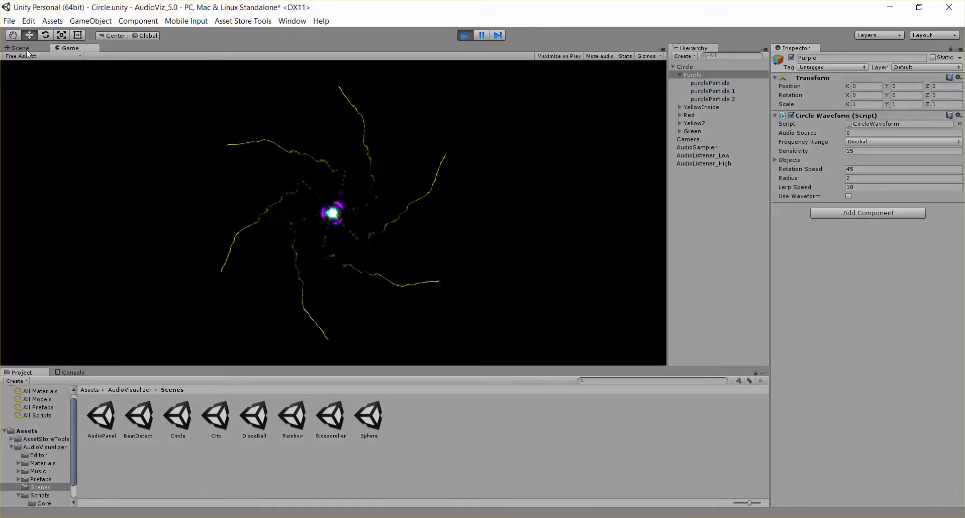
click(26, 49)
scroll(384, 275, up, 3)
key(f)
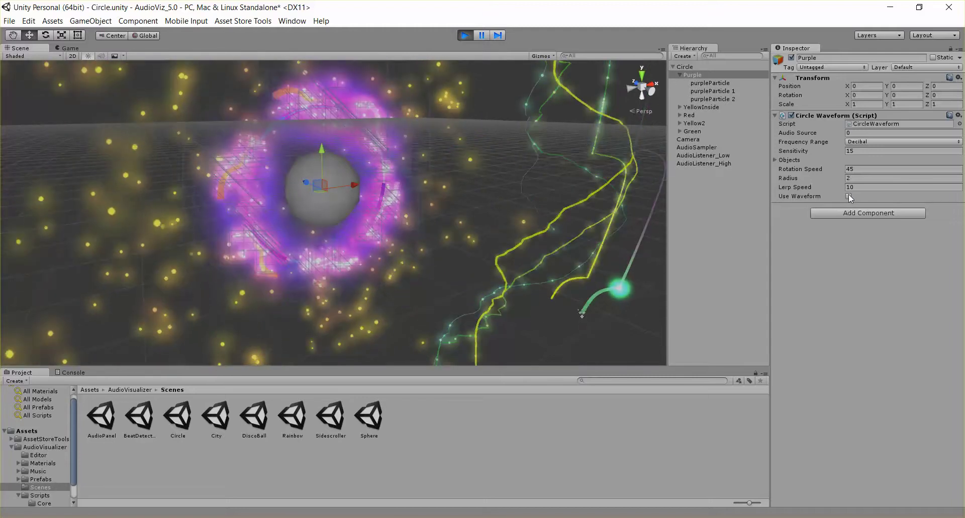
Re-enable Use Waveform during play, then stop the scene and collapse Purple.
click(848, 196)
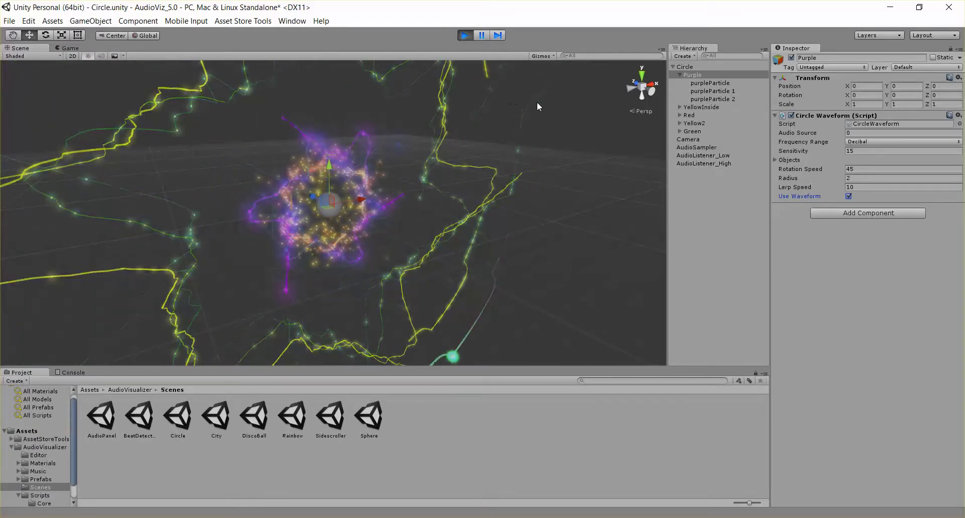
click(465, 36)
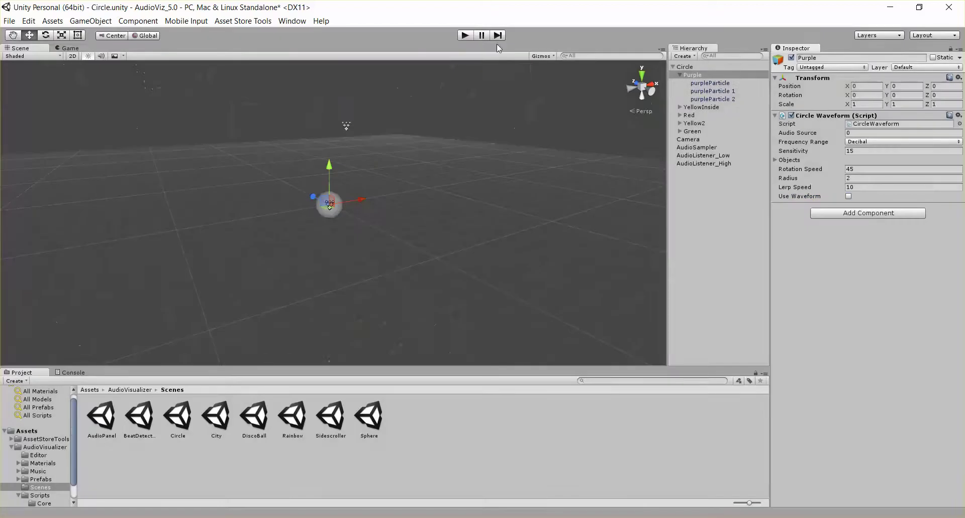
click(679, 75)
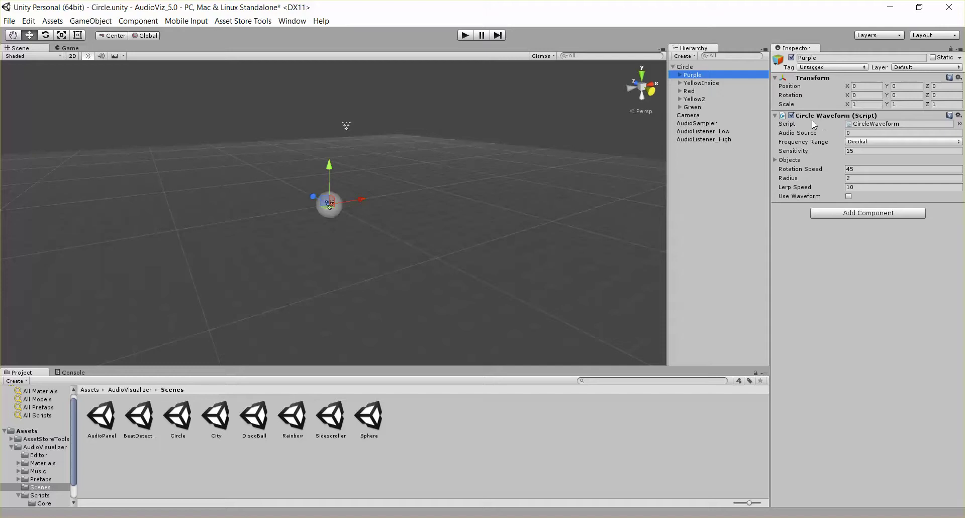
Compare AudioListener_High with AudioListener_Low, then ping the Green and Yellow2 On Beat targets.
click(714, 140)
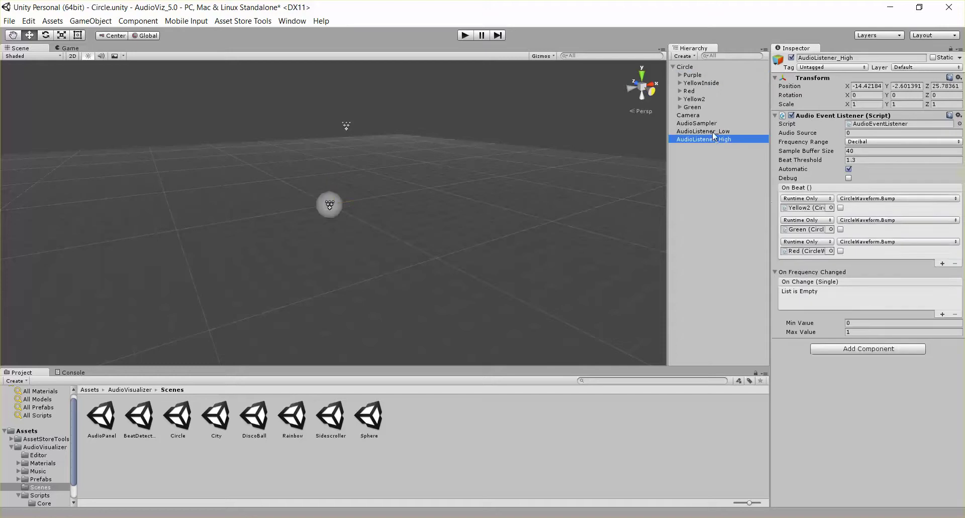
click(712, 132)
click(715, 140)
click(806, 230)
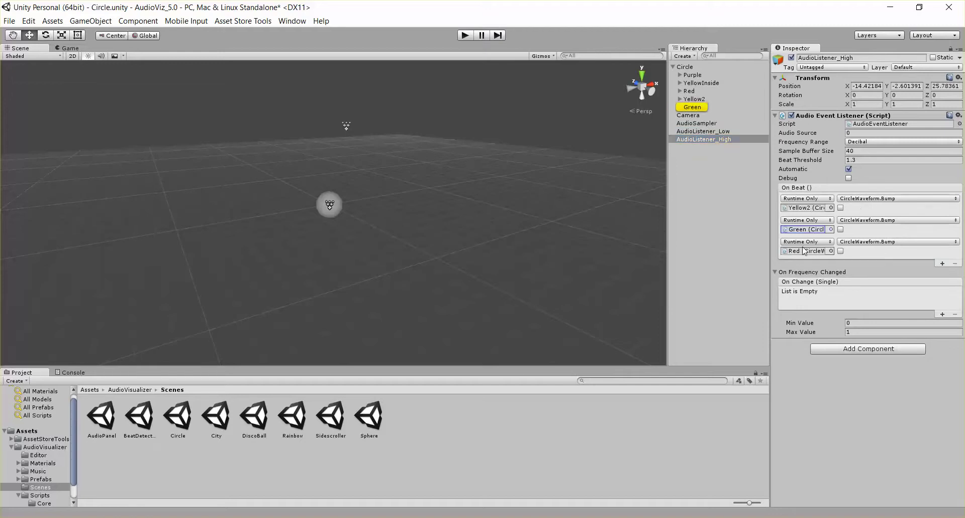
click(804, 208)
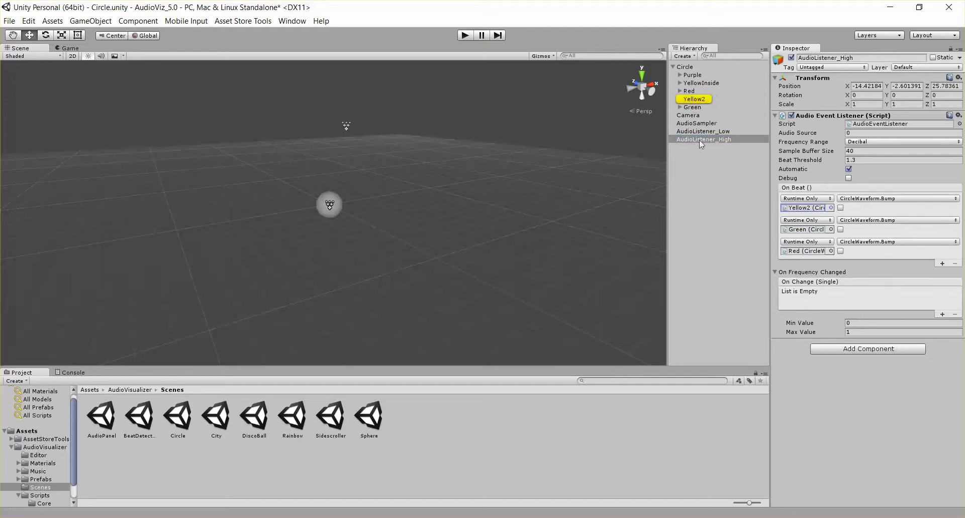
Inspect the Yellow2, Purple and YellowInside circles' waveform settings.
click(696, 100)
click(693, 75)
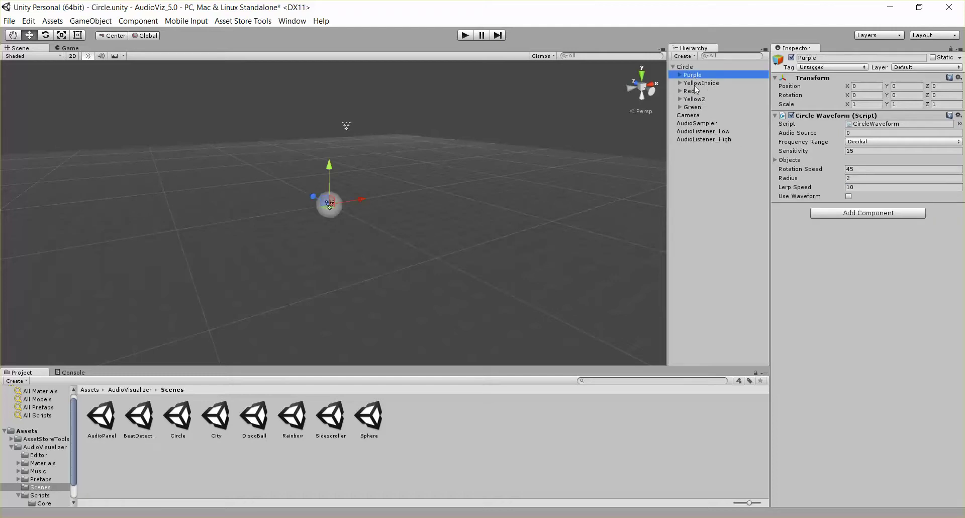
click(697, 83)
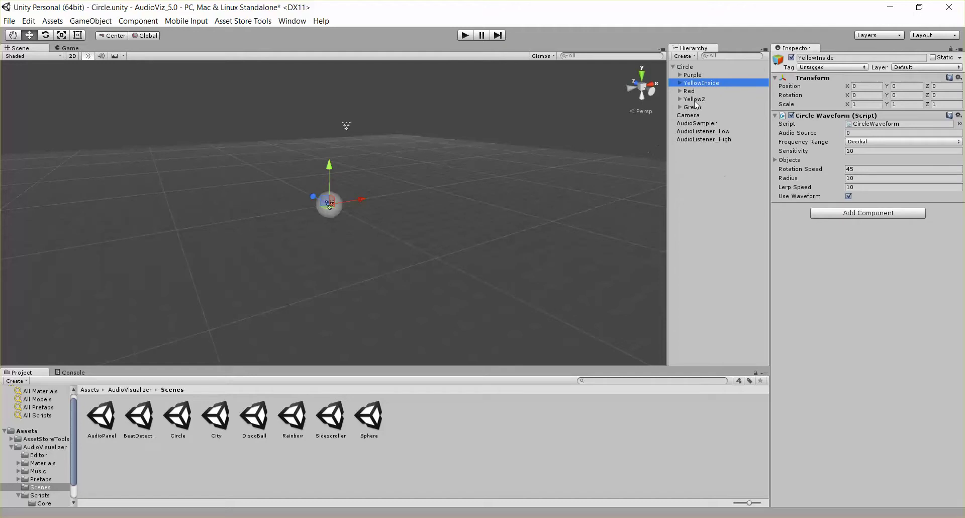
Raise Yellow2's yellowParticle 6 to Y 3.96 and sweep it sideways to show its trail.
click(680, 99)
click(703, 107)
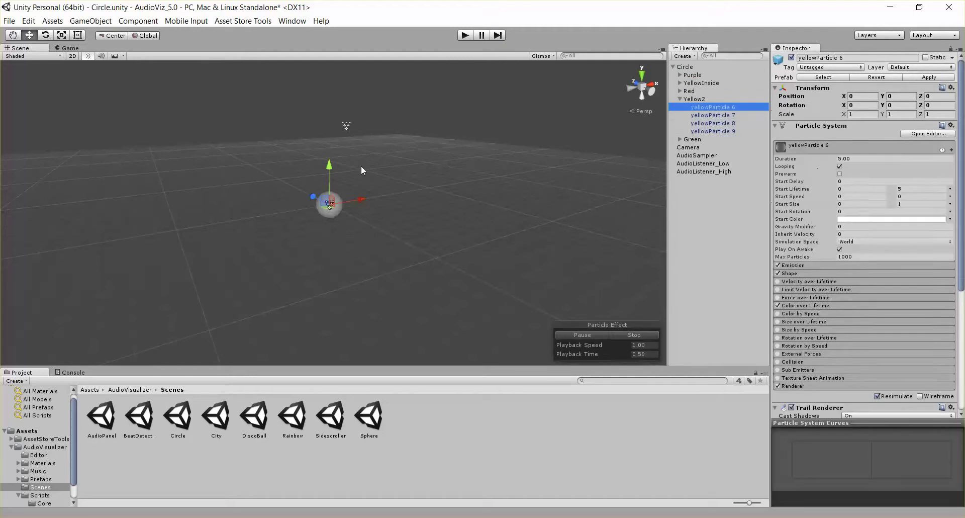
drag(329, 164, 329, 106)
scroll(387, 174, up, 2)
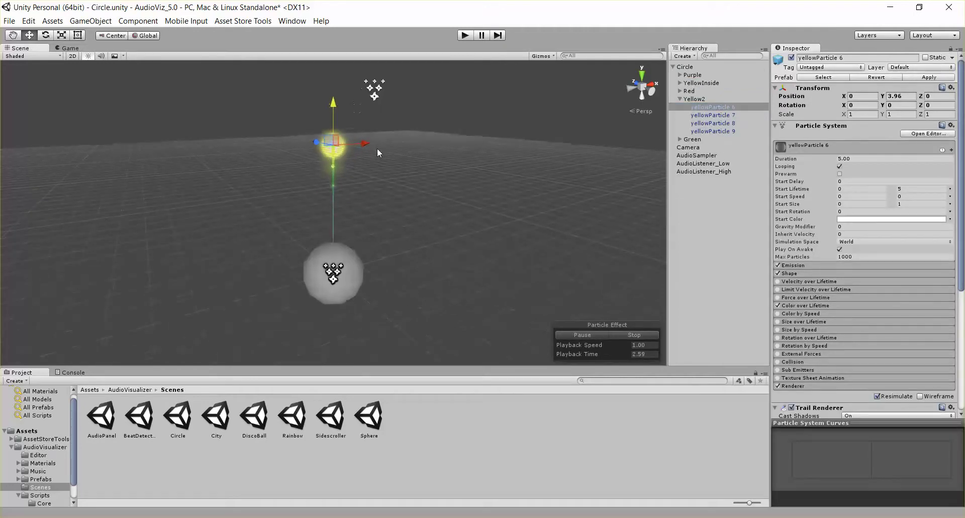
drag(365, 143, 346, 166)
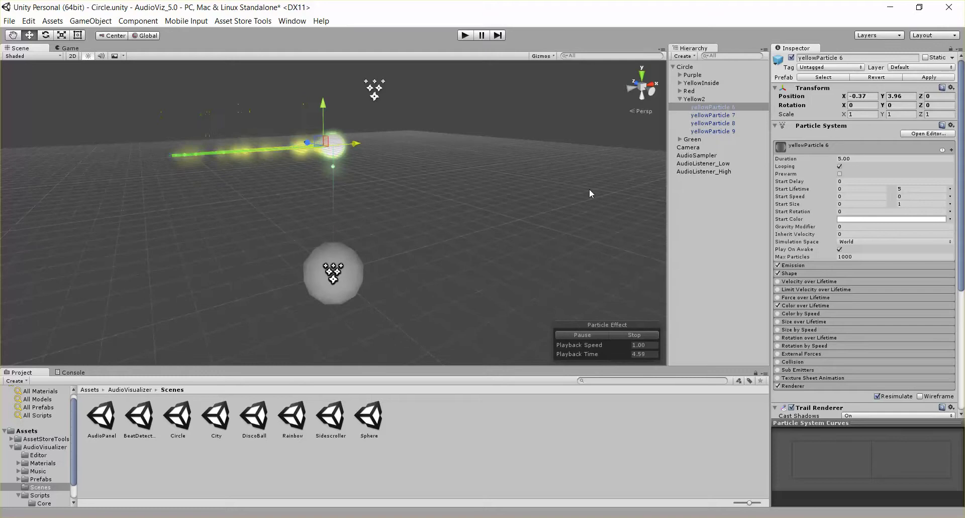
click(680, 99)
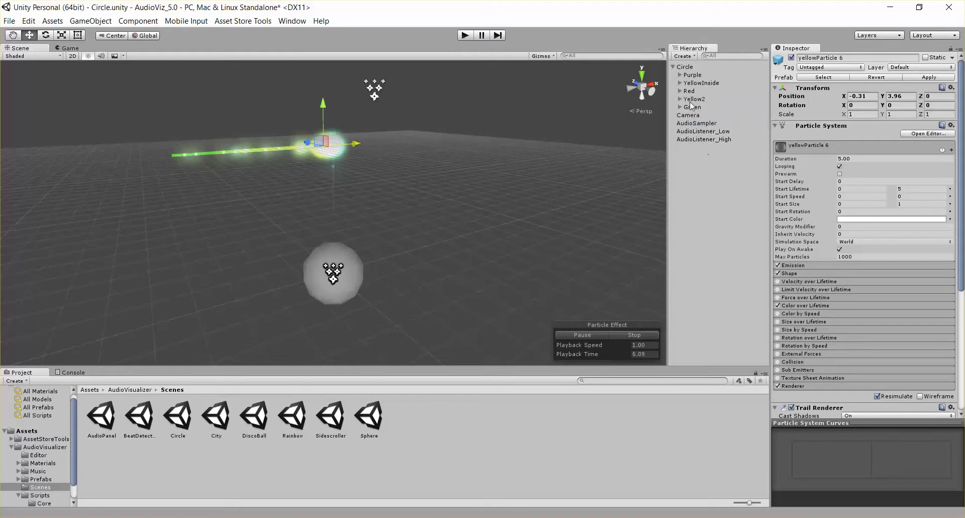
click(712, 140)
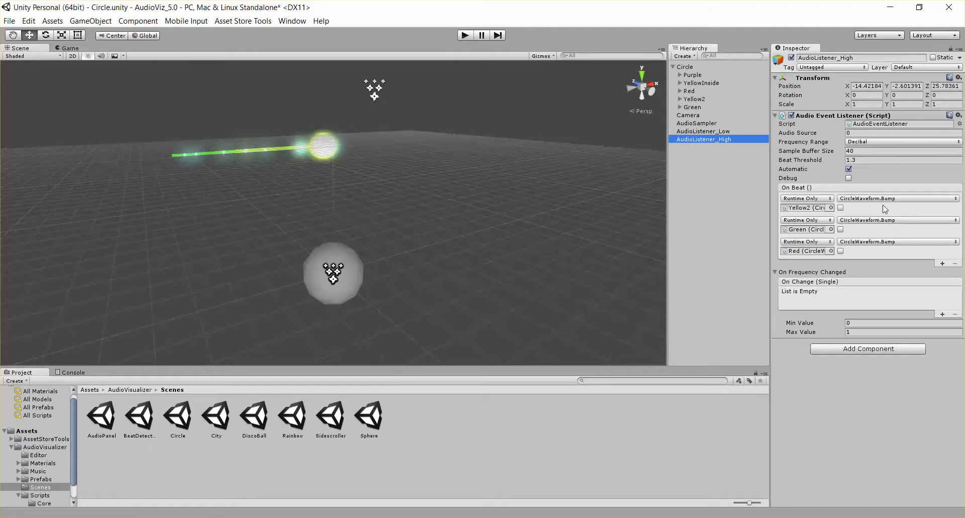
Play the scene and frame the Green circle in the Scene view to watch its radius pulse.
click(804, 232)
click(690, 107)
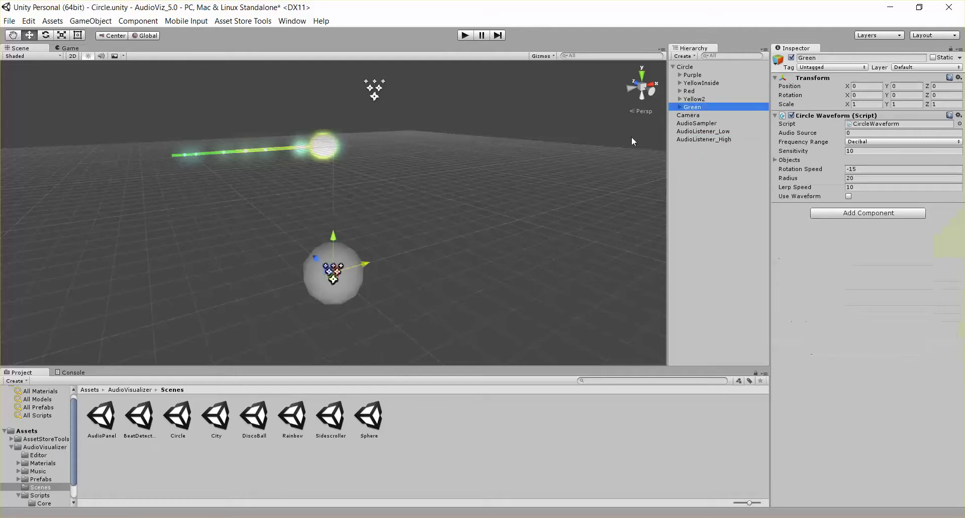
click(468, 39)
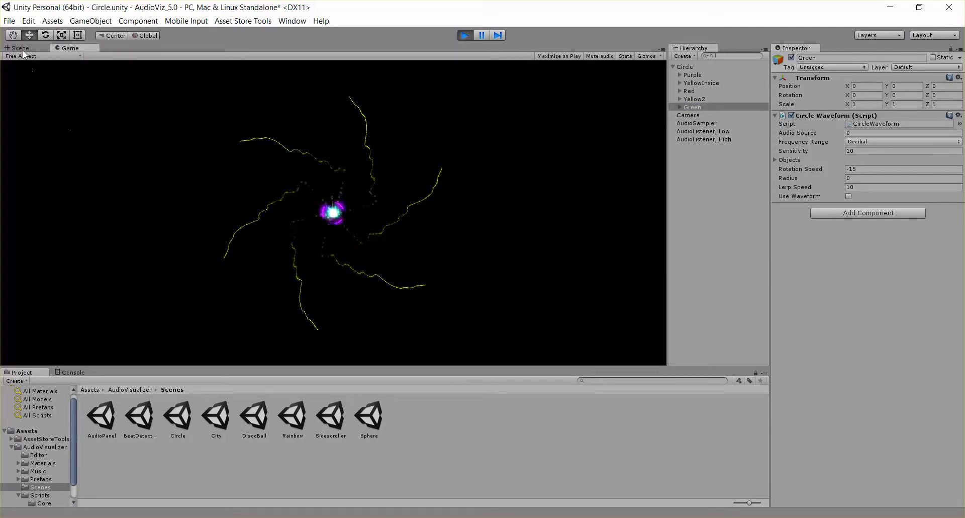
click(20, 47)
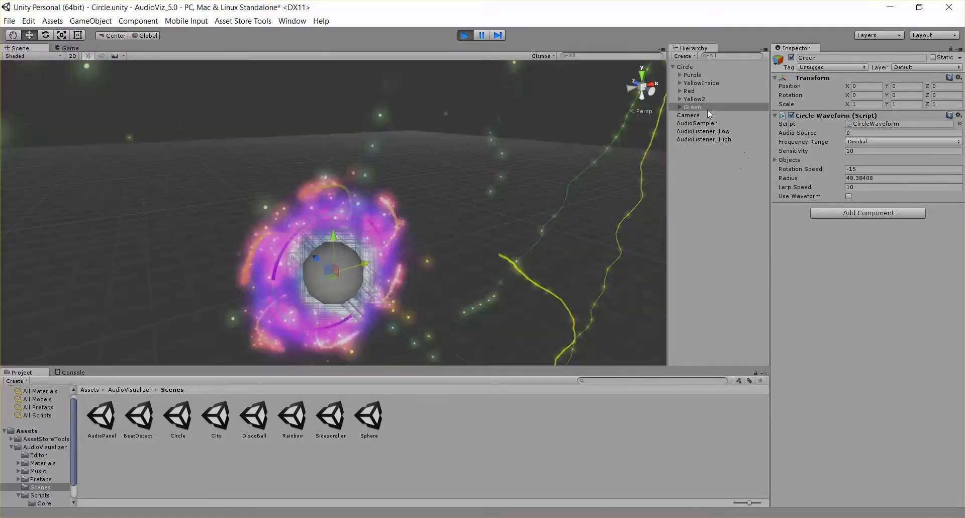
key(f)
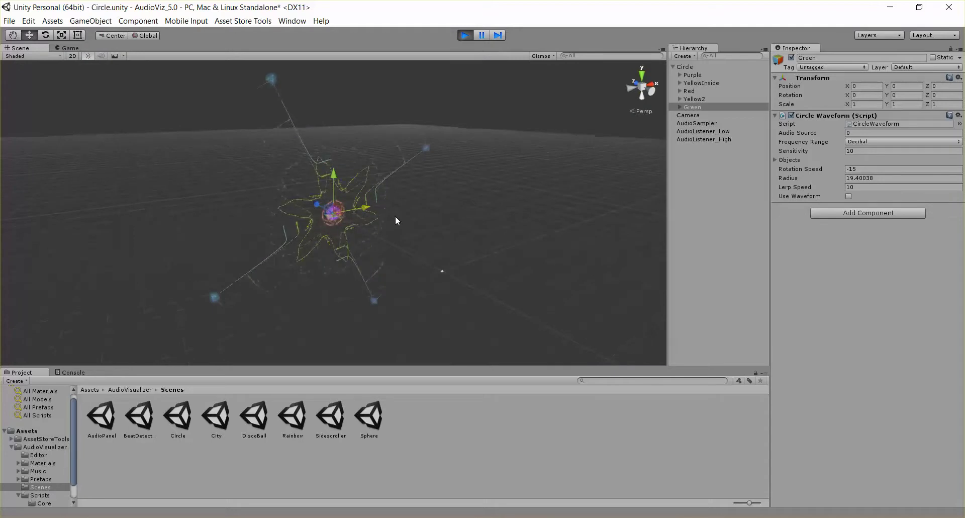
alt+drag(470, 194, 367, 108)
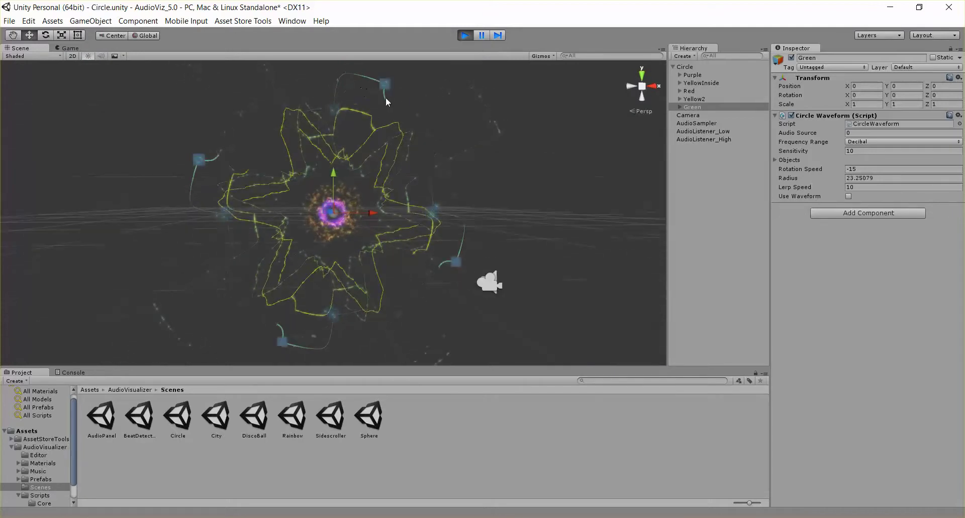
click(70, 47)
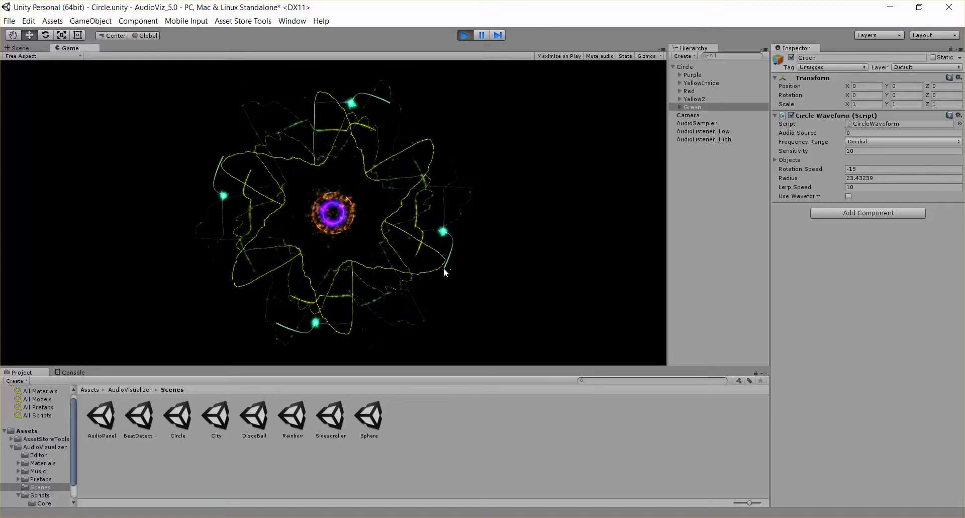
click(711, 140)
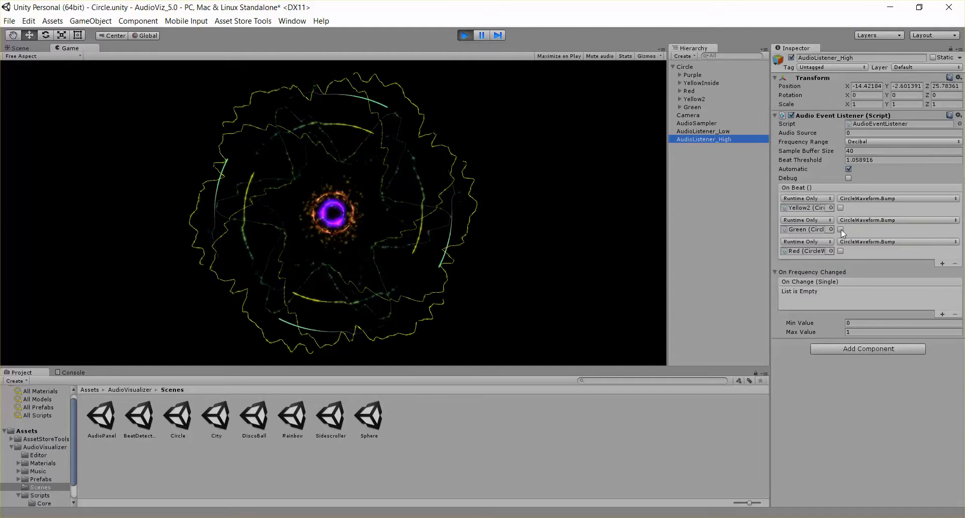
Toggle the Green, Red and Yellow2 On Beat bumps on and off during play, then stop.
click(841, 229)
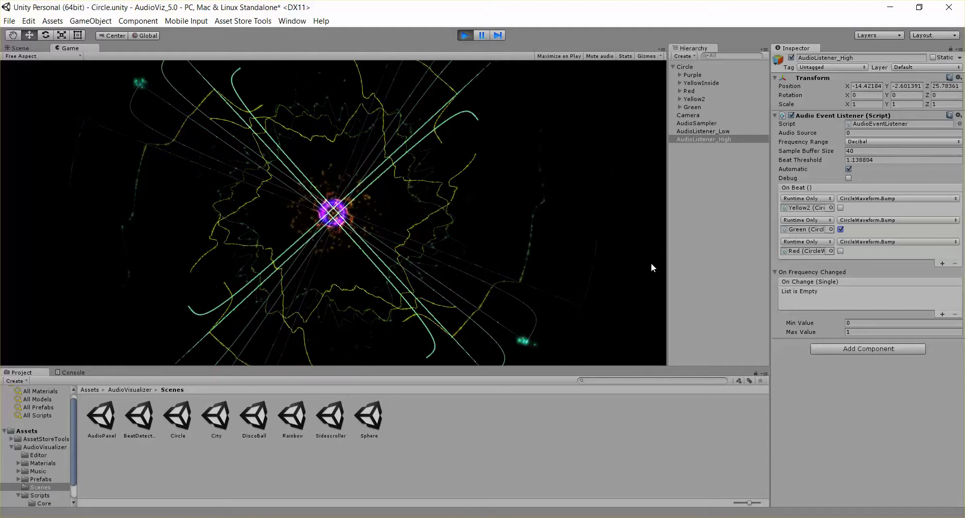
click(840, 251)
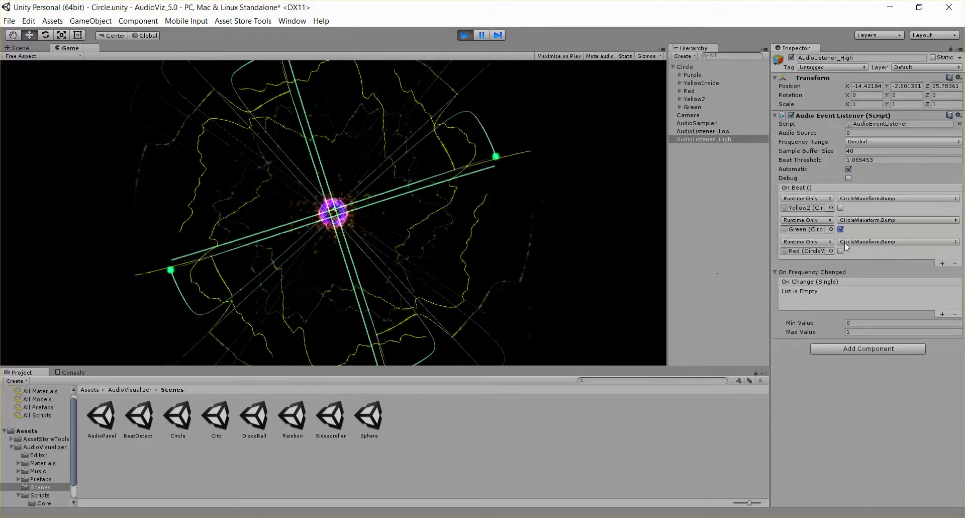
click(841, 207)
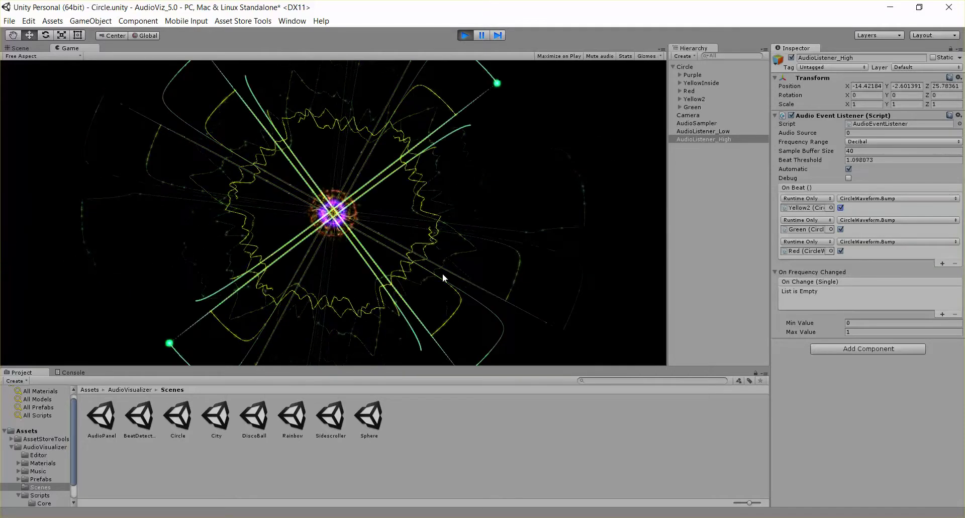
click(840, 208)
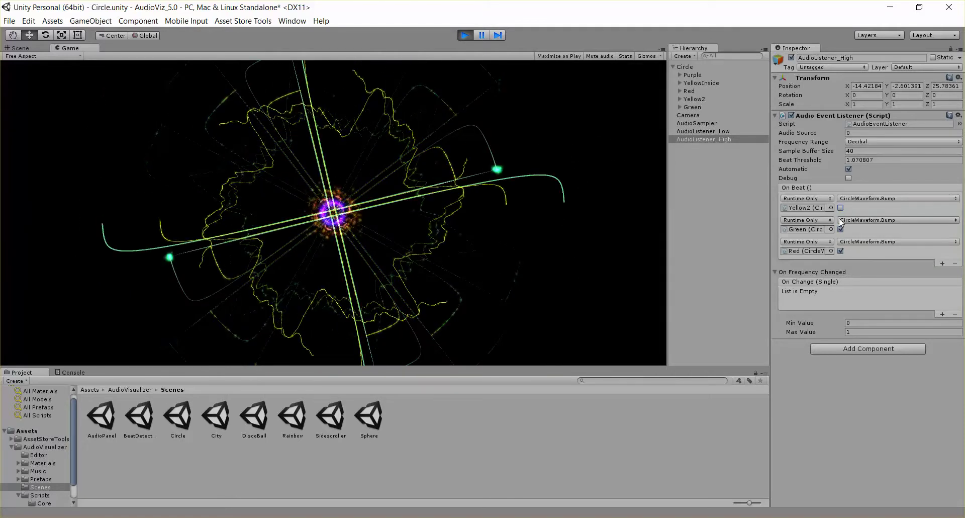
click(840, 229)
click(841, 250)
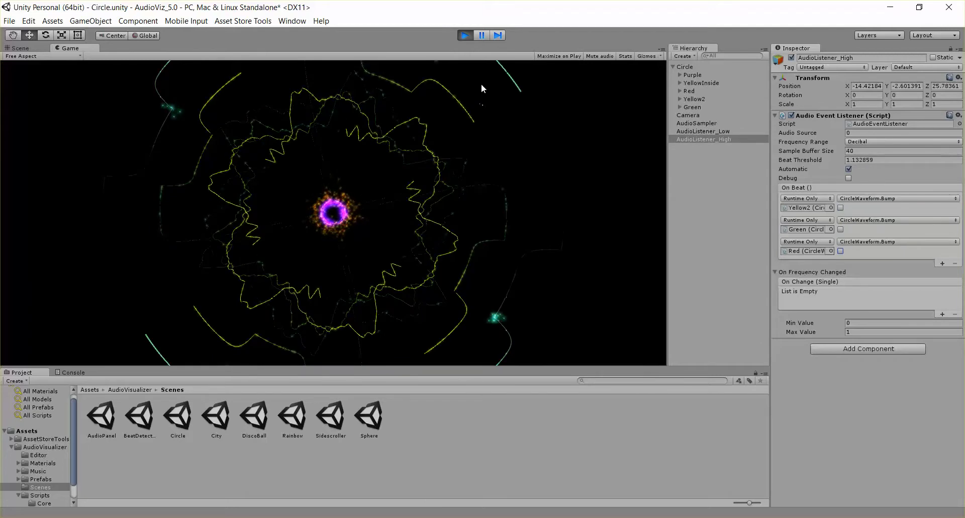
click(465, 35)
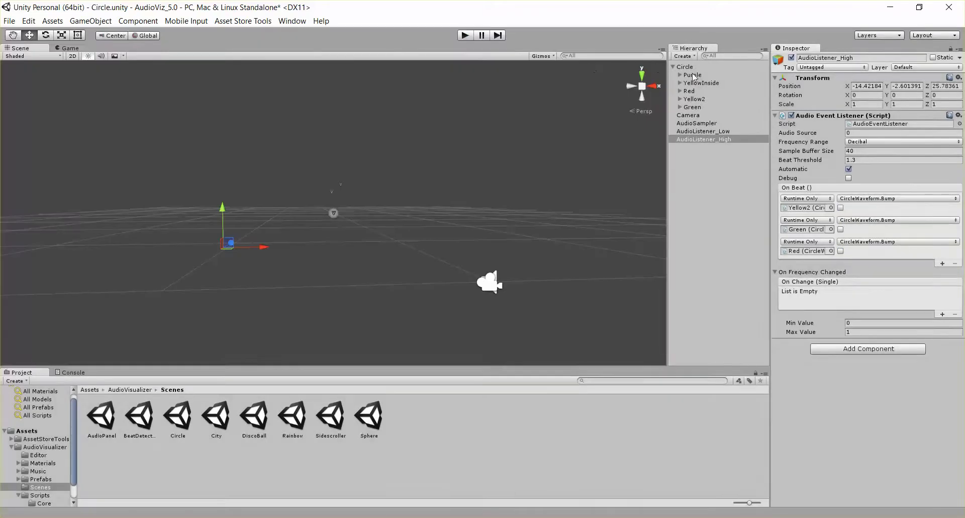
Select the Purple circle, then switch to the Audio Visualizer Asset Store browser tab.
click(693, 75)
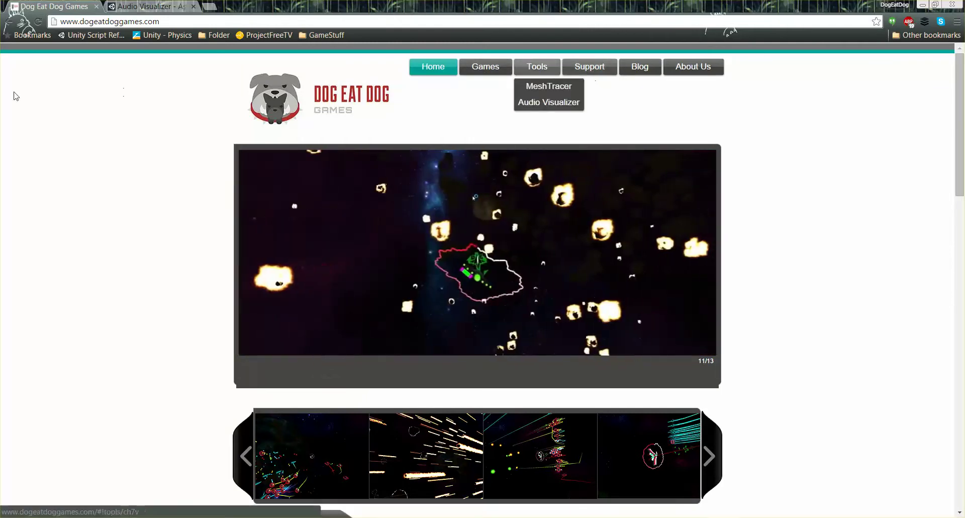
click(150, 5)
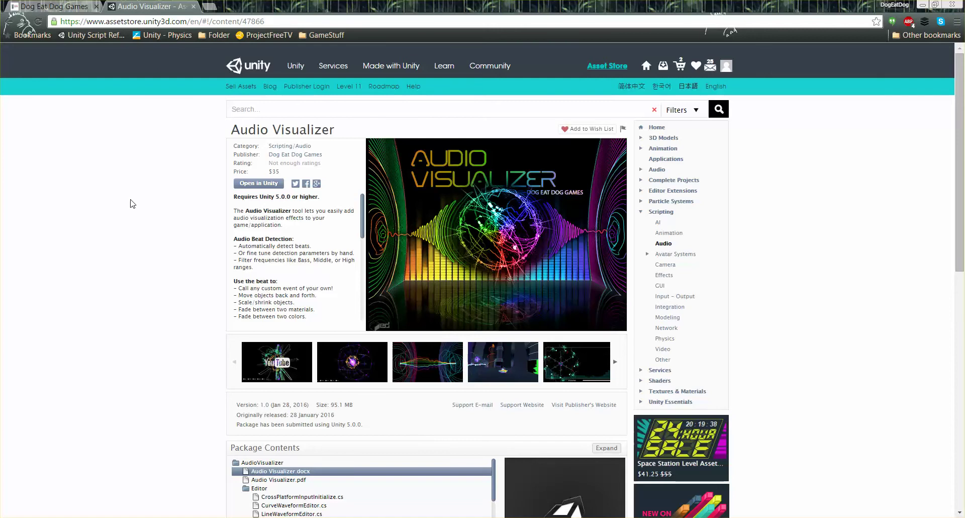
Scroll down and back up the Audio Visualizer Asset Store page showing the $35 price.
scroll(144, 221, down, 2)
scroll(147, 224, up, 2)
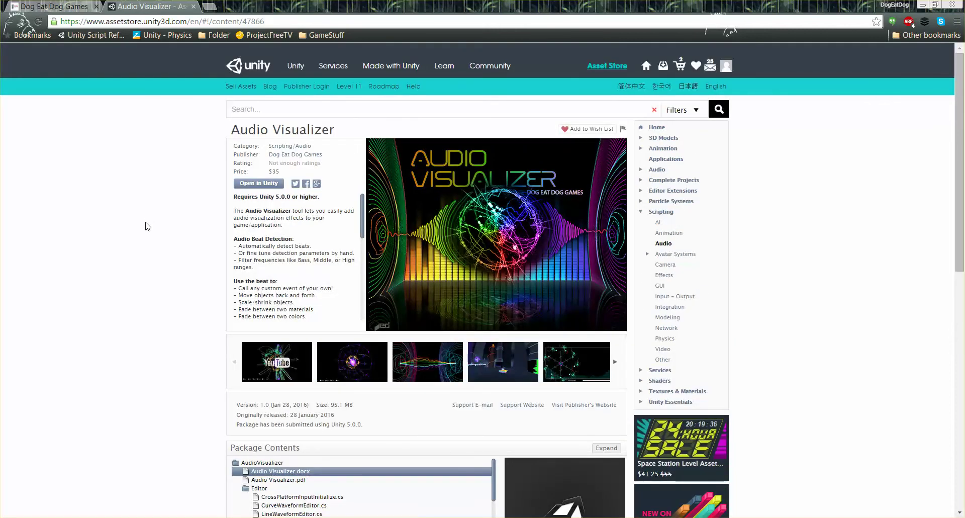